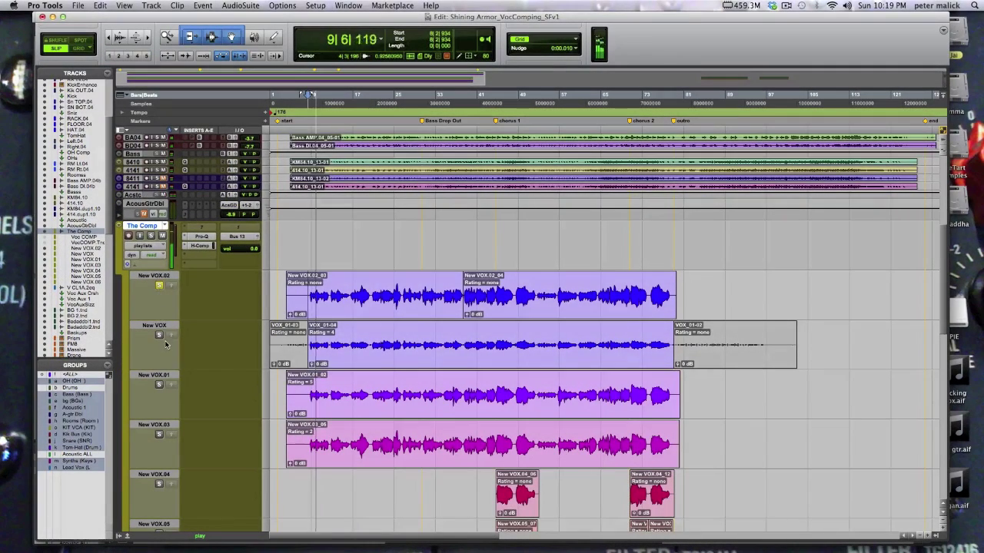
Audition the opening vocal phrase on New VOX, New VOX.01, New VOX.03 and New VOX.02, soloing one playlist at a time.
{"action": "key", "text": "space"}
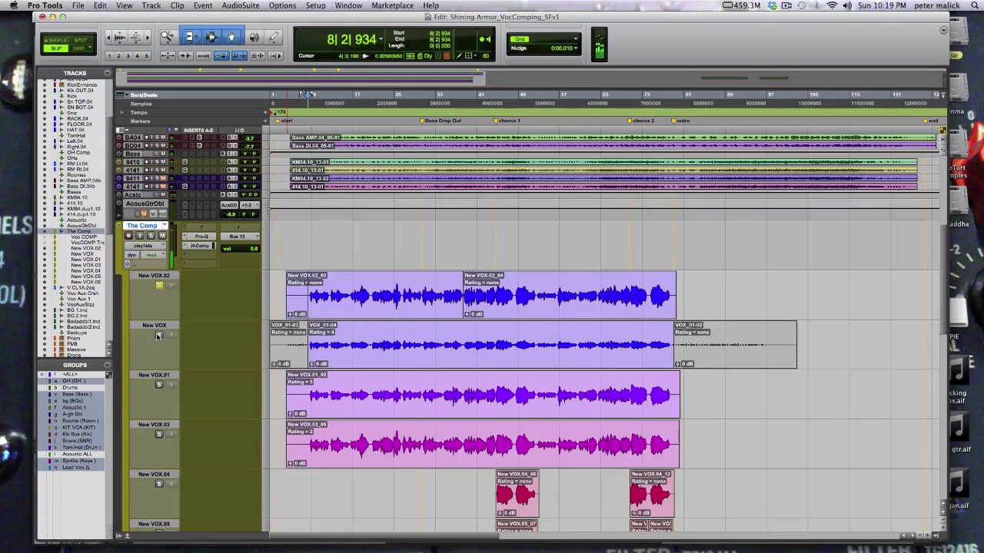
{"action": "key", "text": "space"}
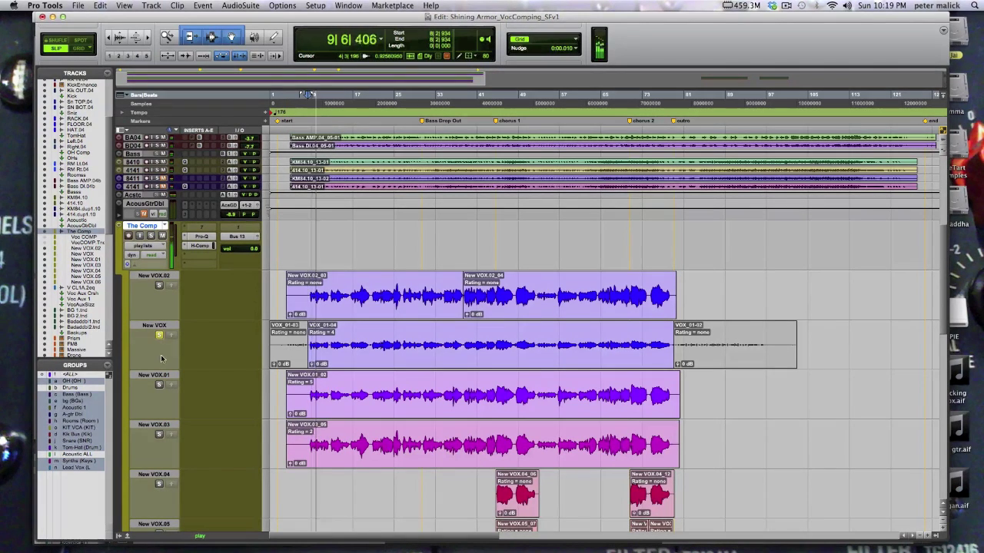
{"action": "key", "text": "space"}
{"action": "left_click", "coordinate": [159, 385]}
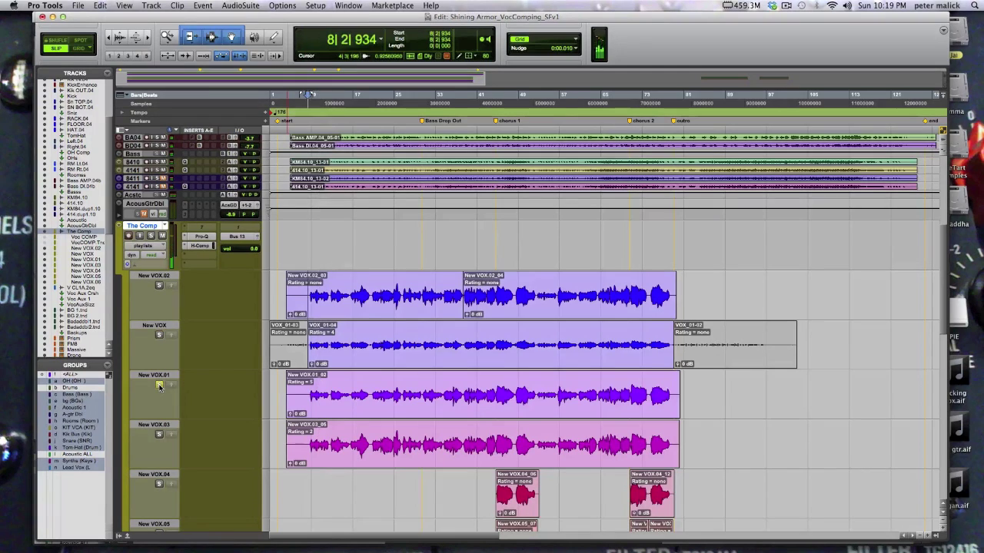
{"action": "key", "text": "space"}
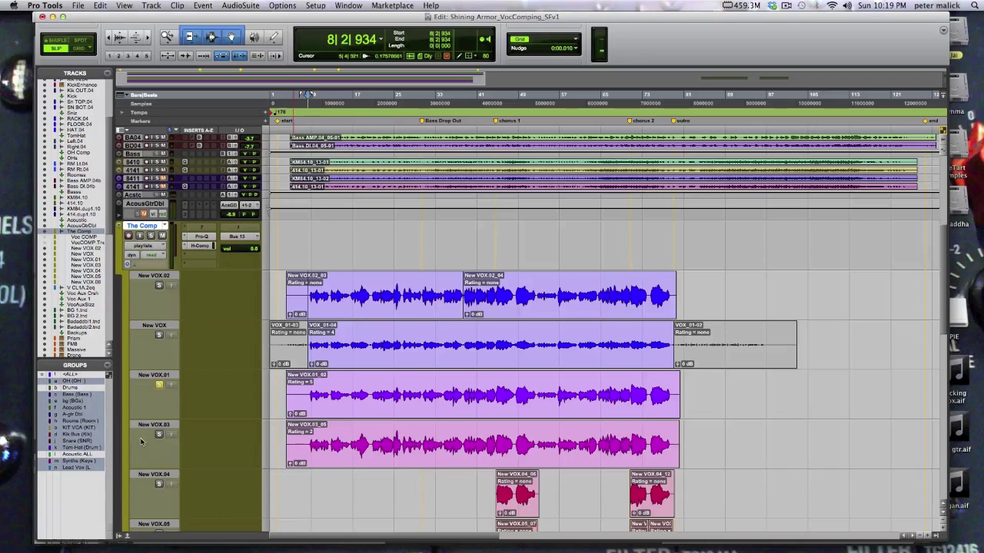
{"action": "key", "text": "space"}
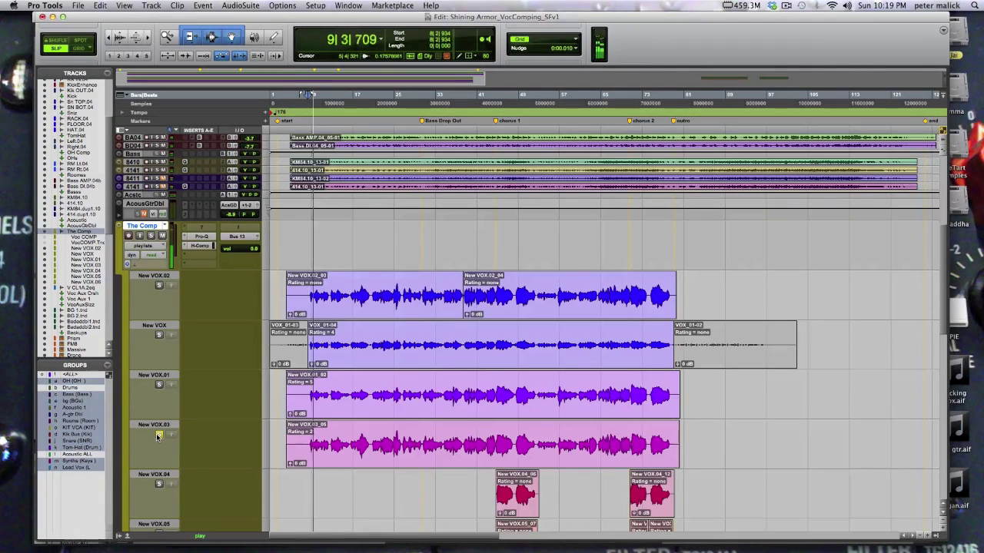
{"action": "key", "text": "space"}
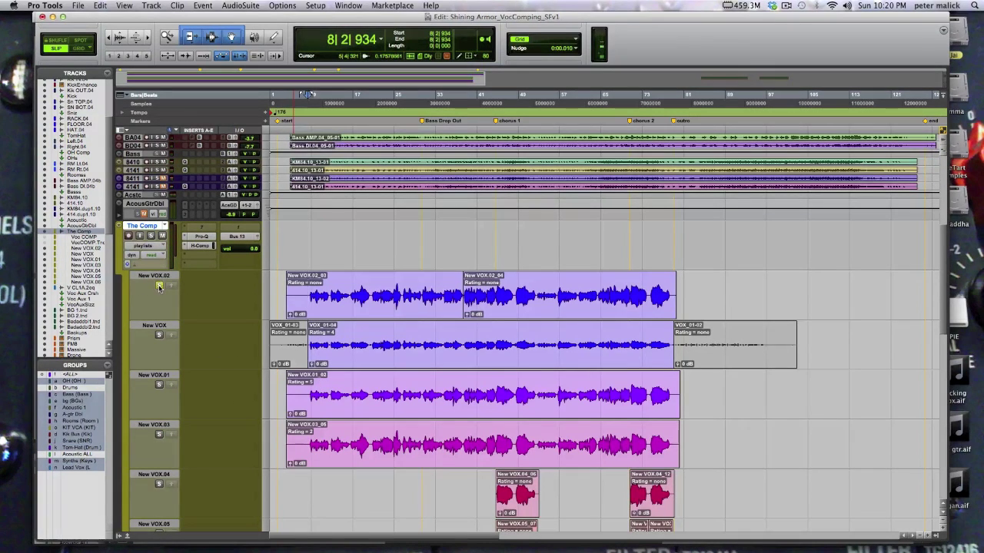
{"action": "key", "text": "space"}
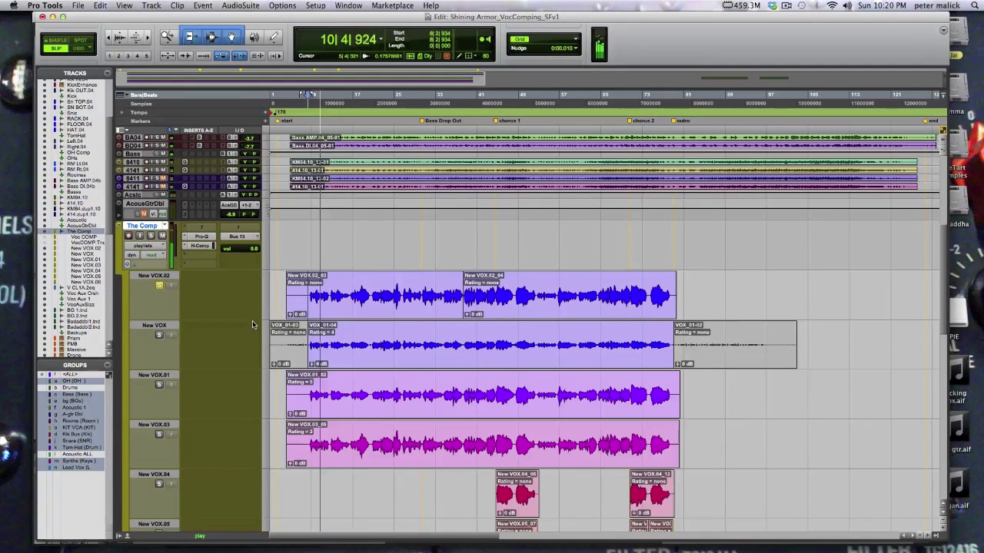
{"action": "key", "text": "space"}
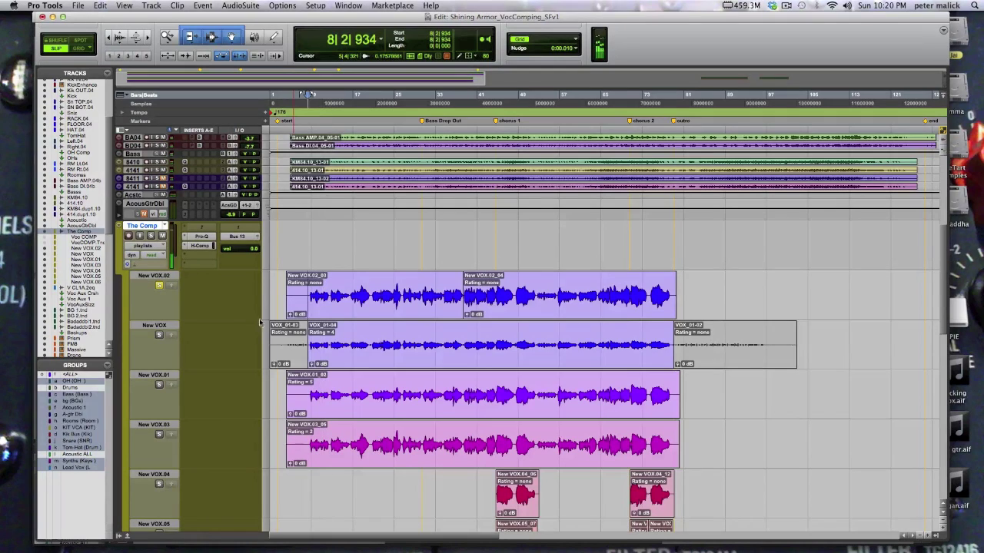
Try copying the opening phrase of New VOX.02 up to The Comp, and undo the copy.
{"action": "left_click_drag", "start_coordinate": [307, 293], "coordinate": [330, 297]}
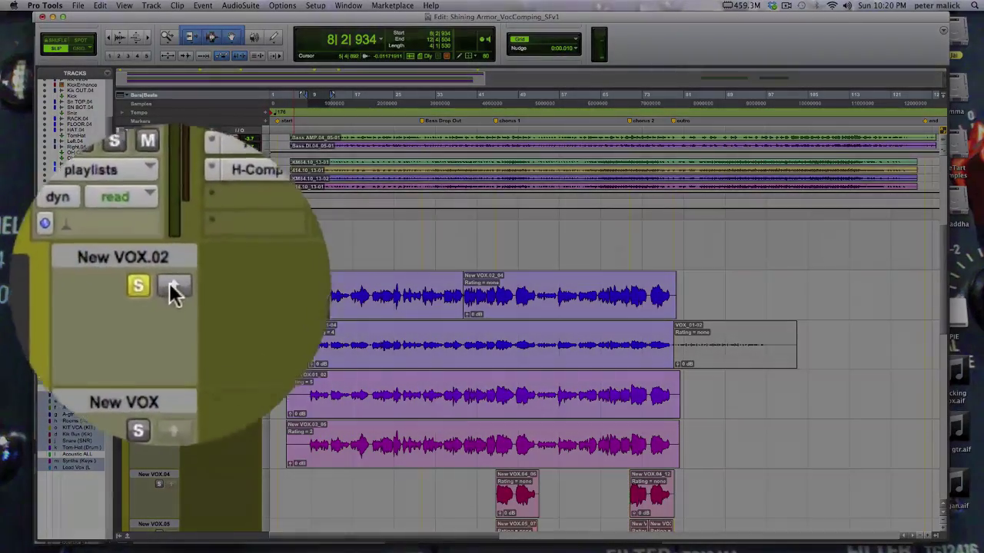
{"action": "left_click", "coordinate": [172, 286]}
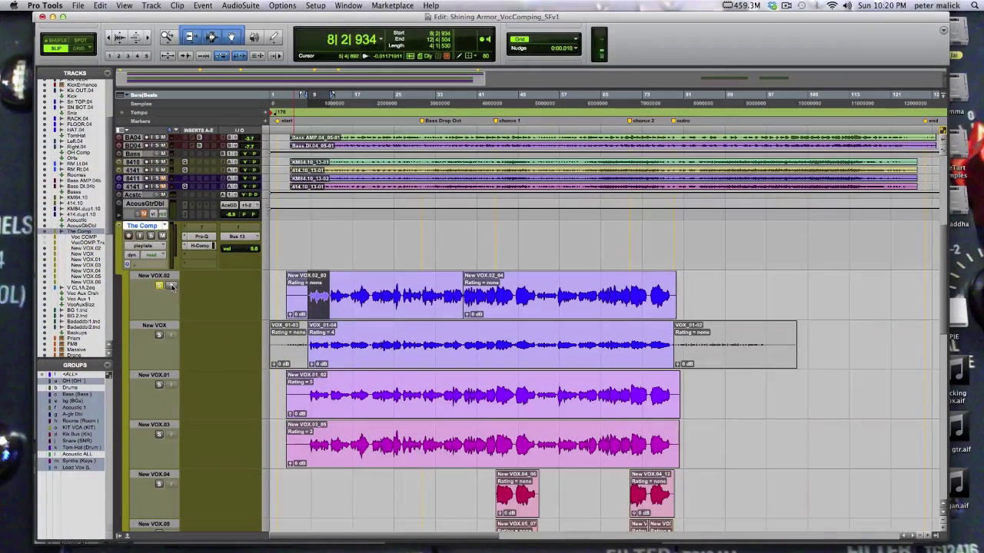
{"action": "left_click", "coordinate": [172, 286]}
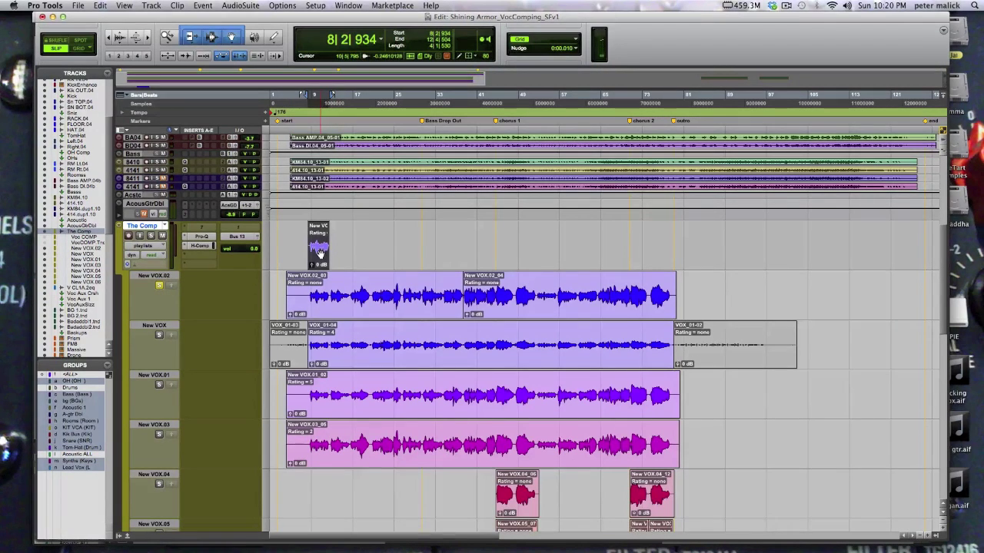
{"action": "key", "text": "super+z"}
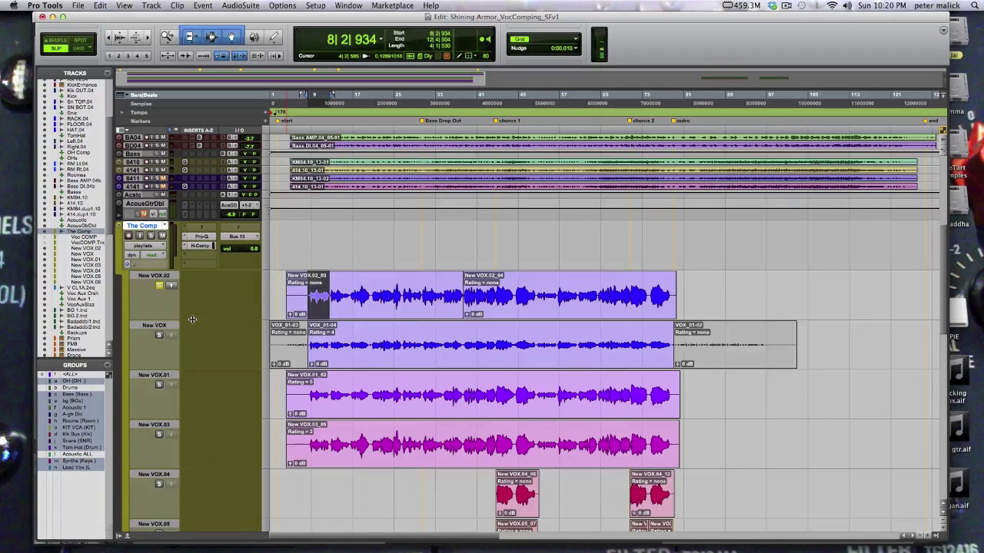
Place the edit cursor just before the first phrase of New VOX.02 at about 8|2|078 and play that playlist soloed.
{"action": "key", "text": "shift+s"}
{"action": "key", "text": "super+bracketright"}
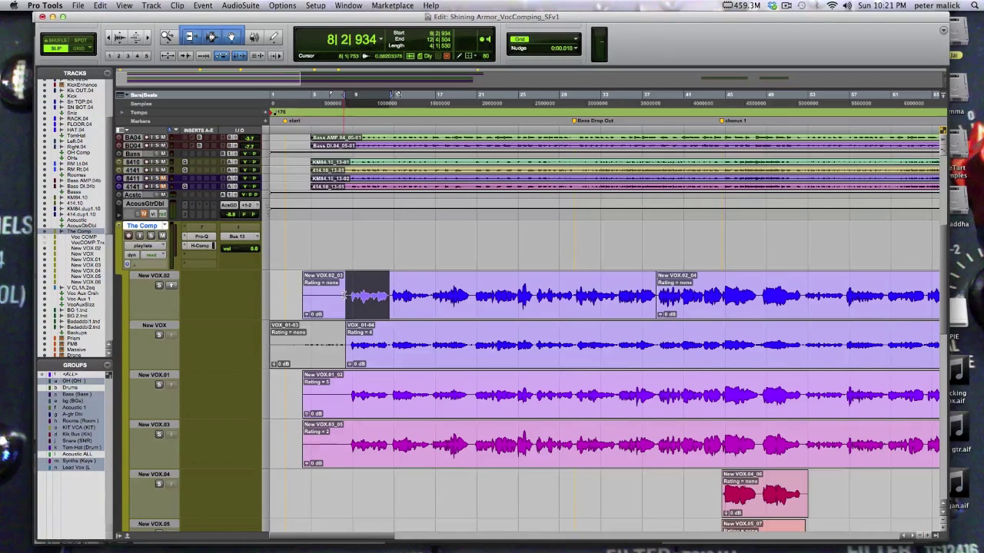
{"action": "left_click", "coordinate": [344, 295]}
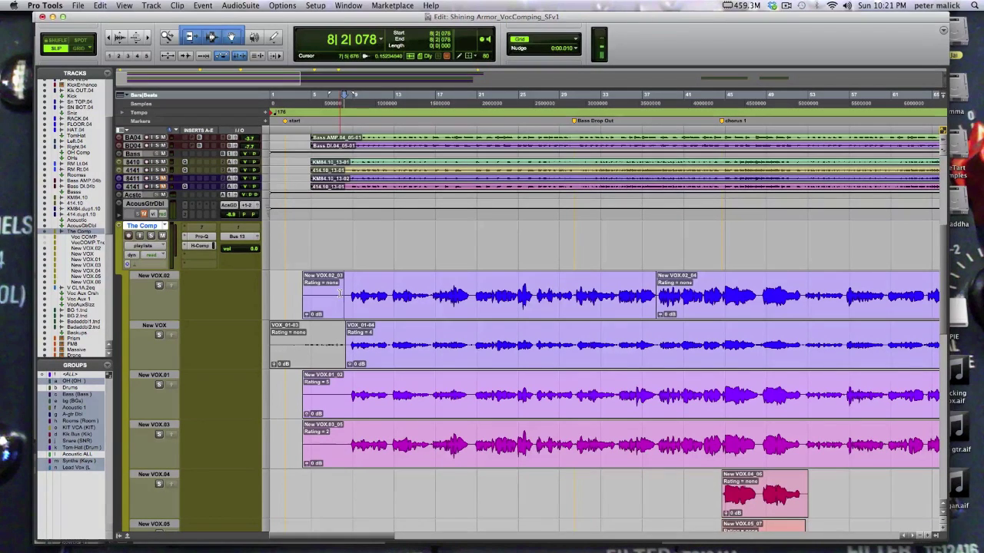
{"action": "key", "text": "shift+s"}
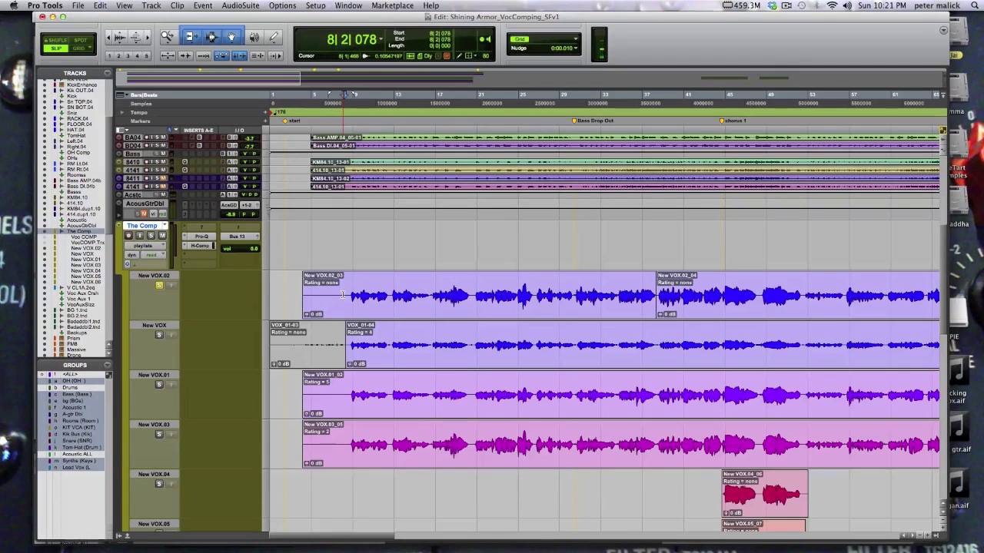
{"action": "key", "text": "space"}
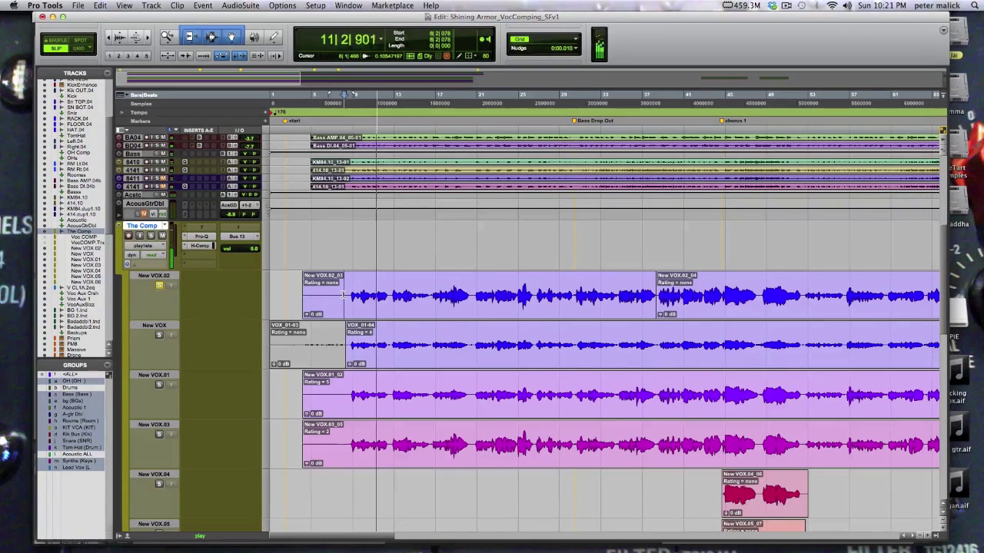
{"action": "key", "text": "space"}
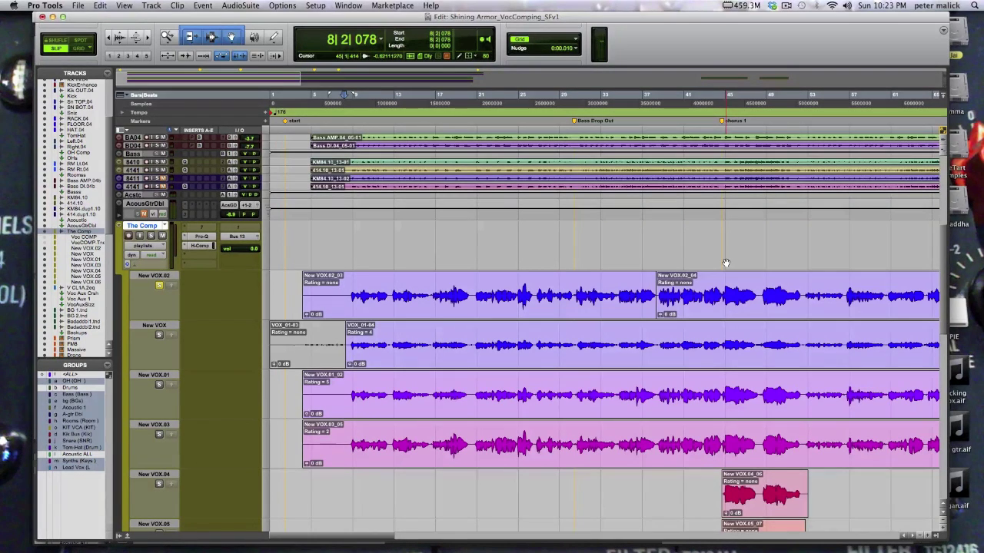
Audition the first phrase from the same cursor position on New VOX.01 and New VOX.03, each soloed in turn.
{"action": "key", "text": "semicolon"}
{"action": "key", "text": "semicolon"}
{"action": "key", "text": "space"}
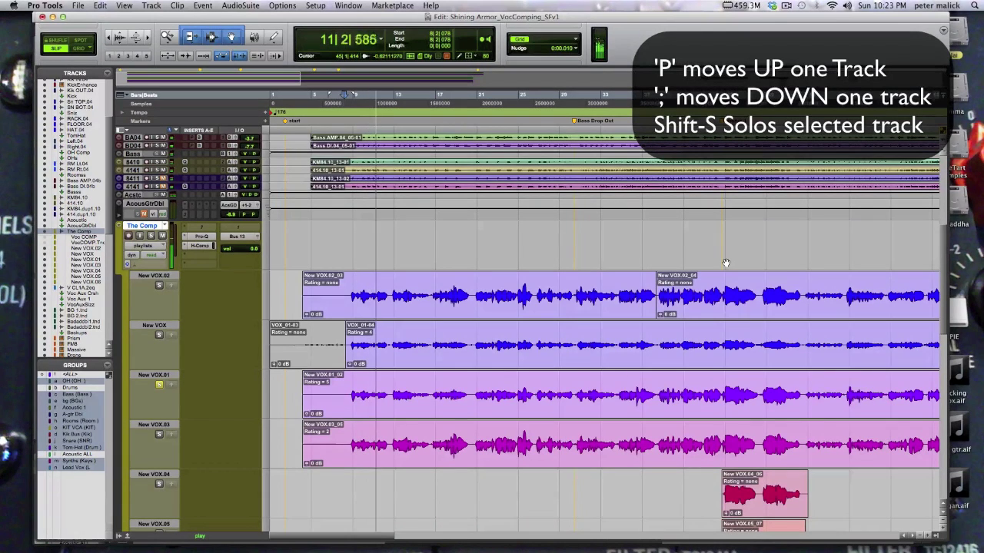
{"action": "key", "text": "space"}
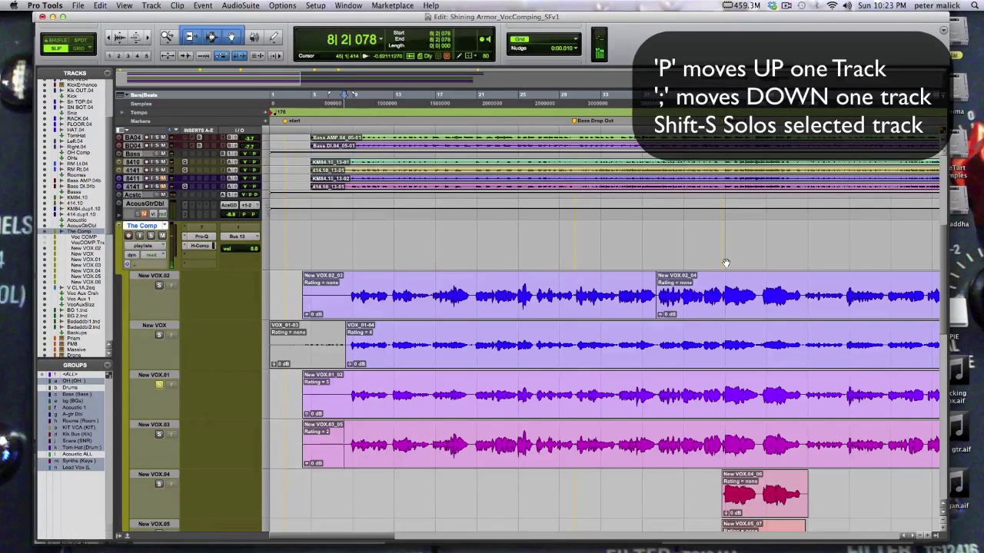
{"action": "key", "text": "semicolon"}
{"action": "key", "text": "space"}
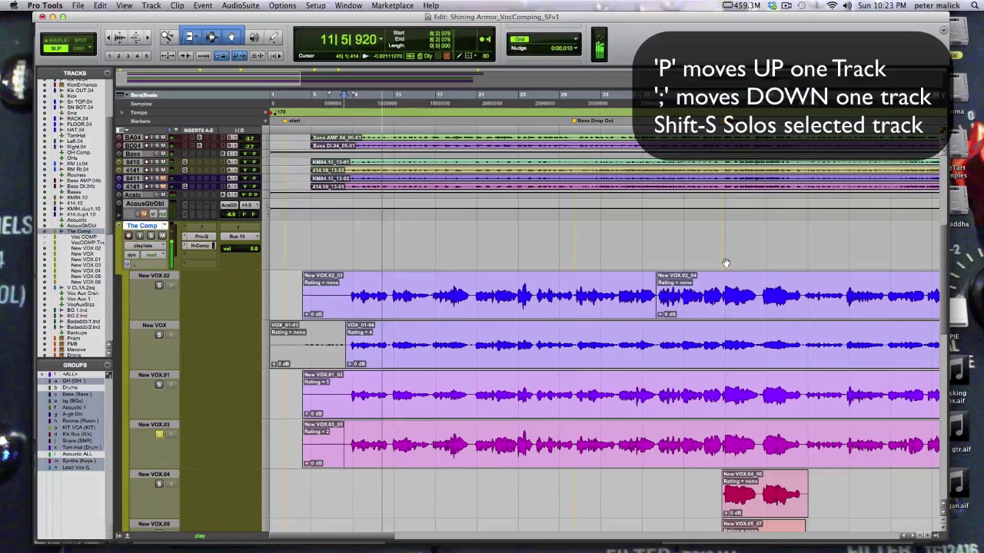
{"action": "key", "text": "space"}
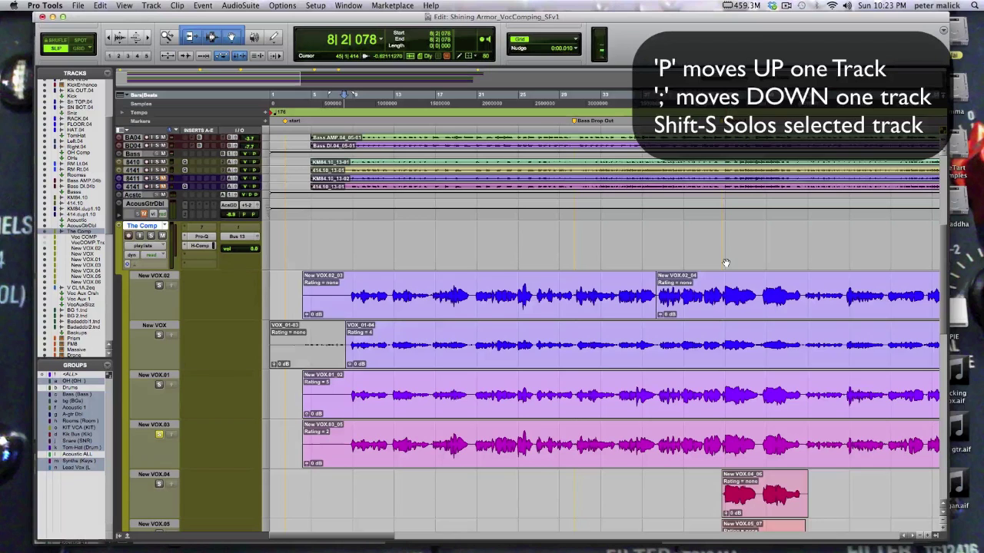
Replay New VOX.02 soloed and copy its first phrase, from the cursor to about 12|4|789, to The Comp.
{"action": "key", "text": "shift+s"}
{"action": "key", "text": "space"}
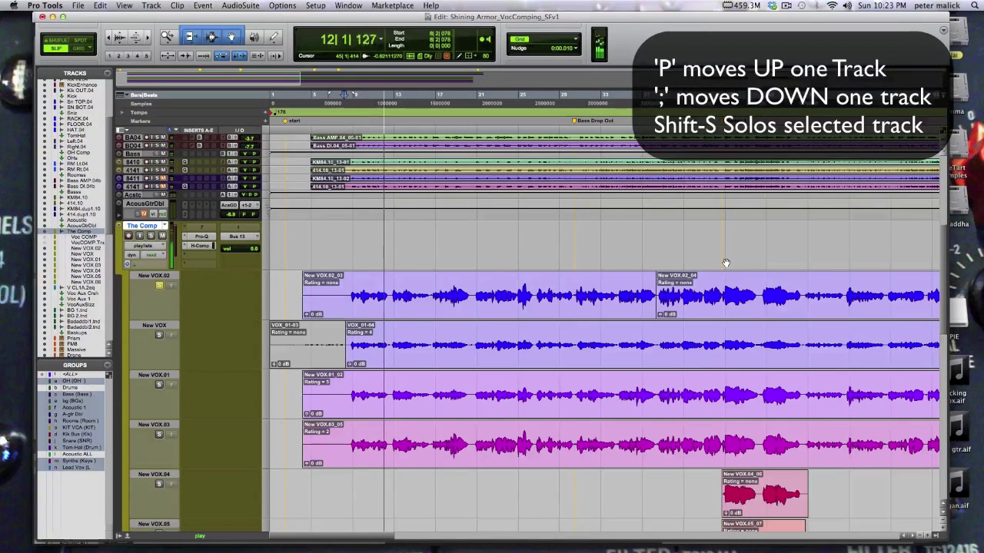
{"action": "key", "text": "space"}
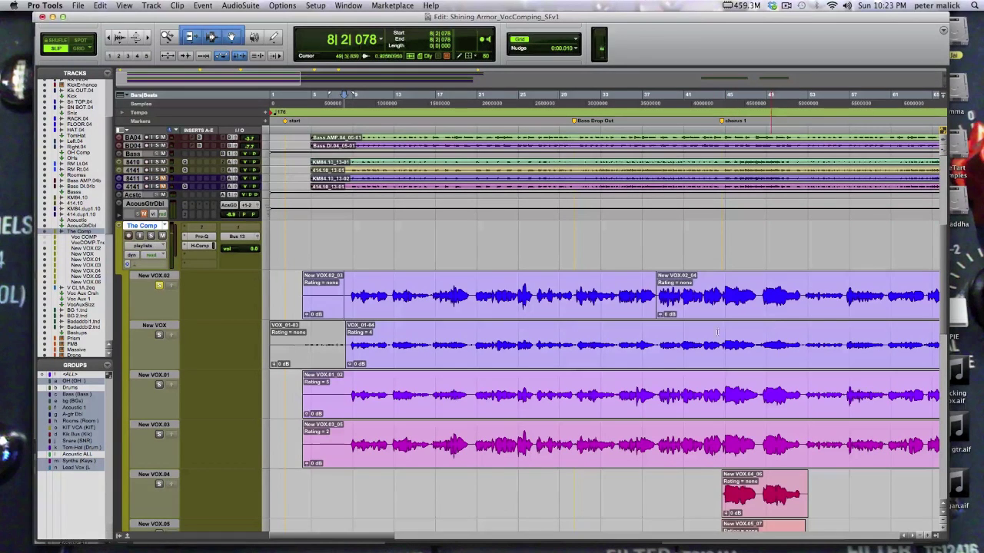
{"action": "left_click", "coordinate": [390, 294], "text": "shift"}
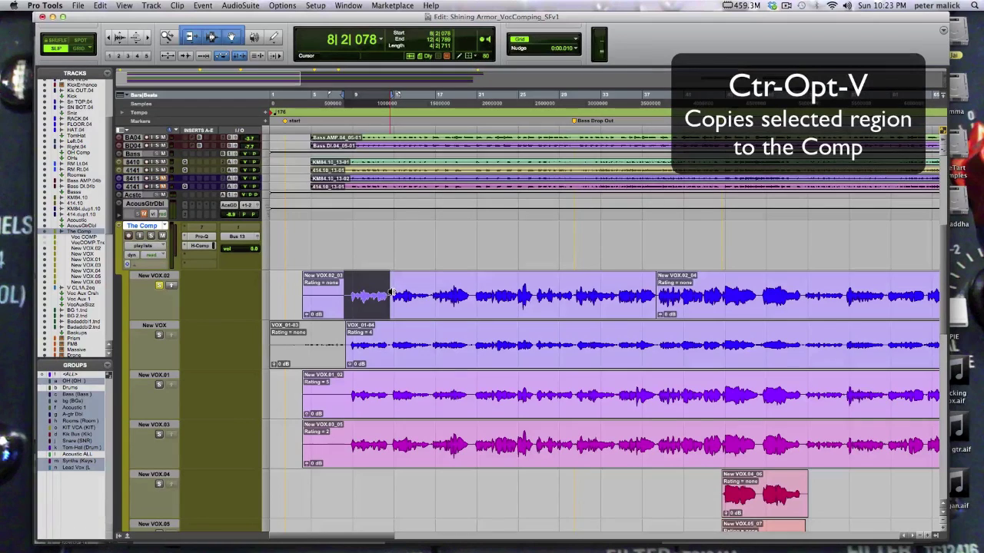
{"action": "key", "text": "ctrl+alt+v"}
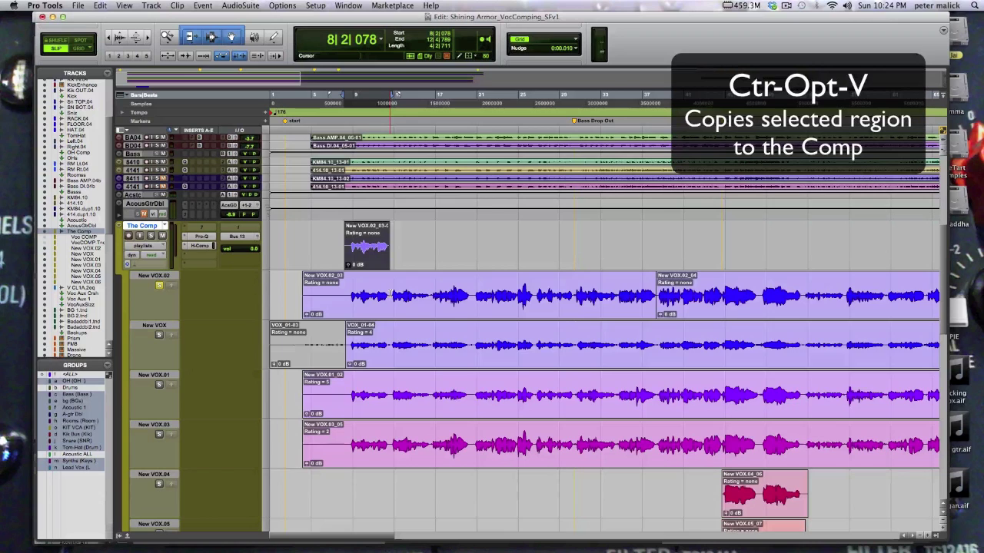
Place the edit cursor before the second phrase at about 12|4|504 and audition it on New VOX.02 and New VOX.
{"action": "left_click", "coordinate": [392, 304]}
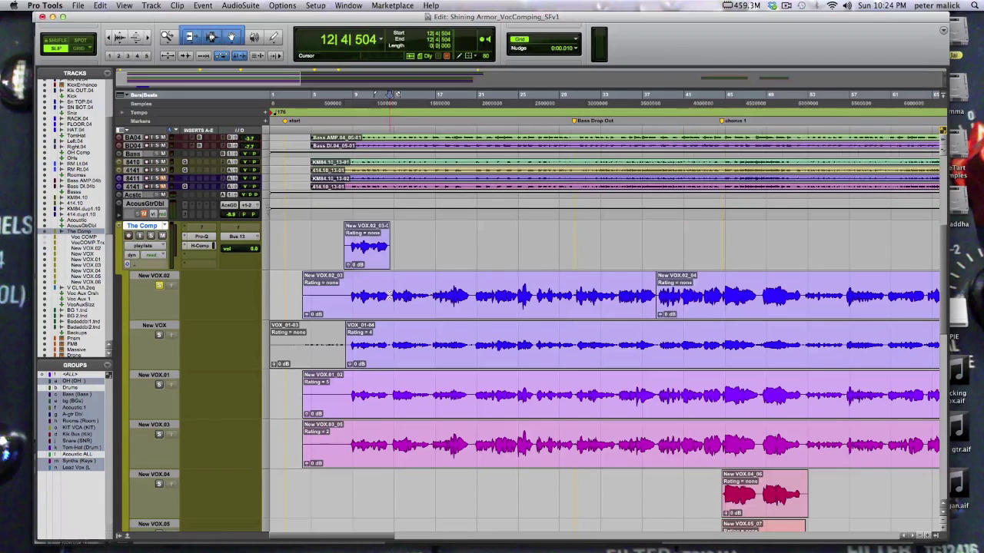
{"action": "key", "text": "space"}
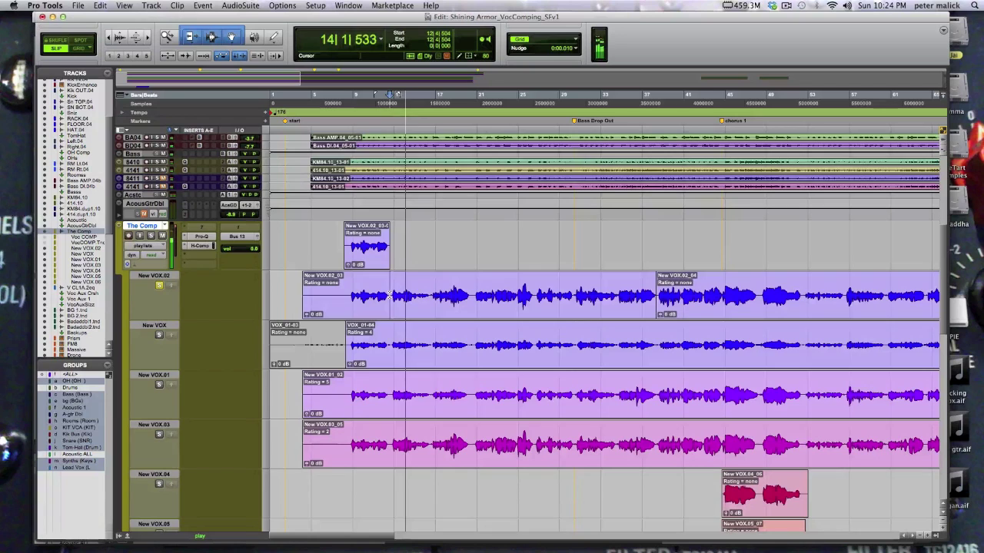
{"action": "key", "text": "space"}
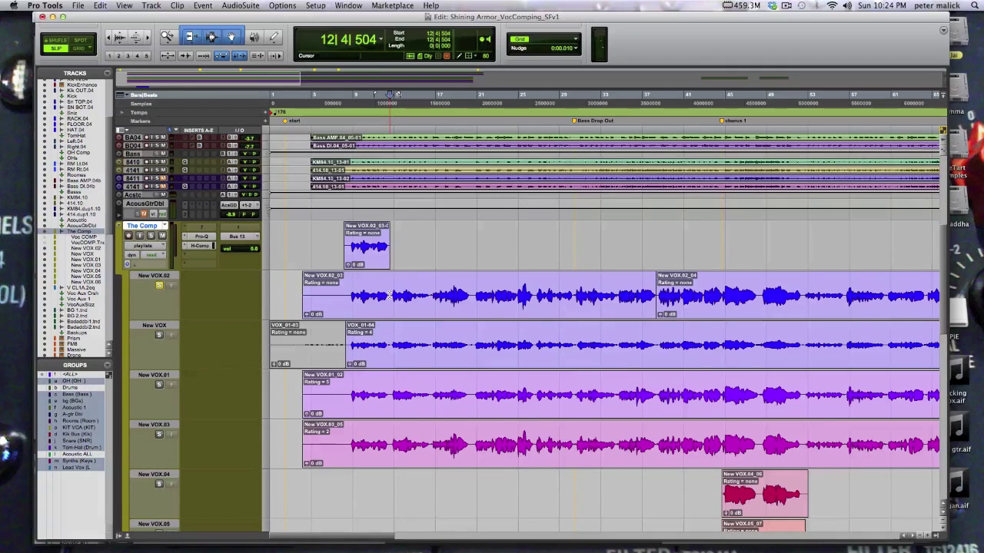
{"action": "key", "text": "space"}
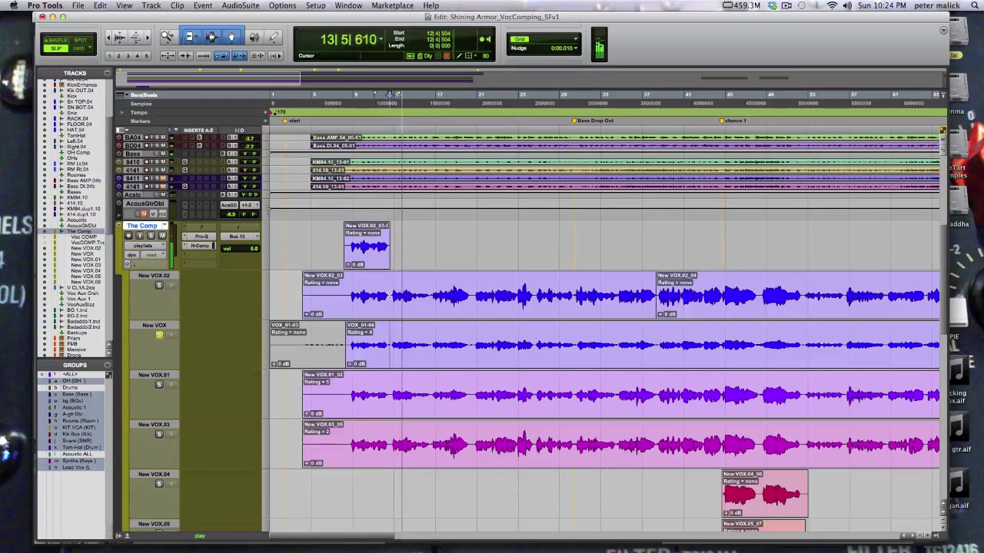
{"action": "key", "text": "space"}
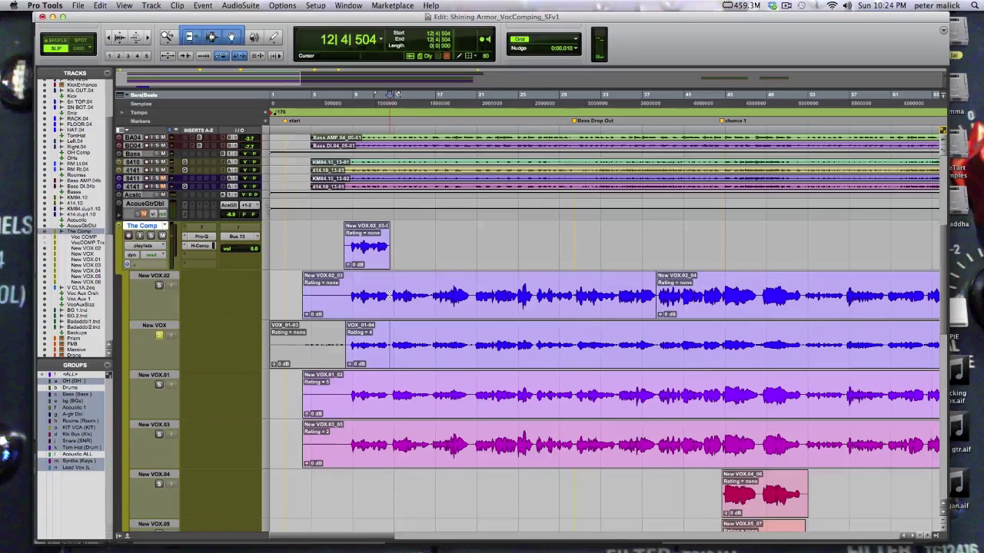
Audition the second phrase on New VOX.01 and copy it, from the cursor to about 16|4|567, to The Comp.
{"action": "key", "text": "semicolon"}
{"action": "key", "text": "space"}
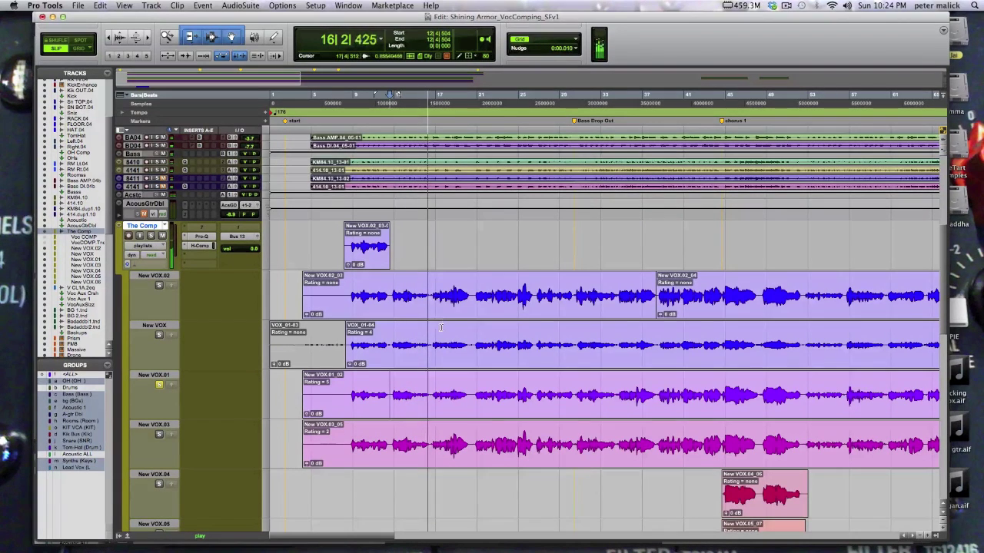
{"action": "key", "text": "space"}
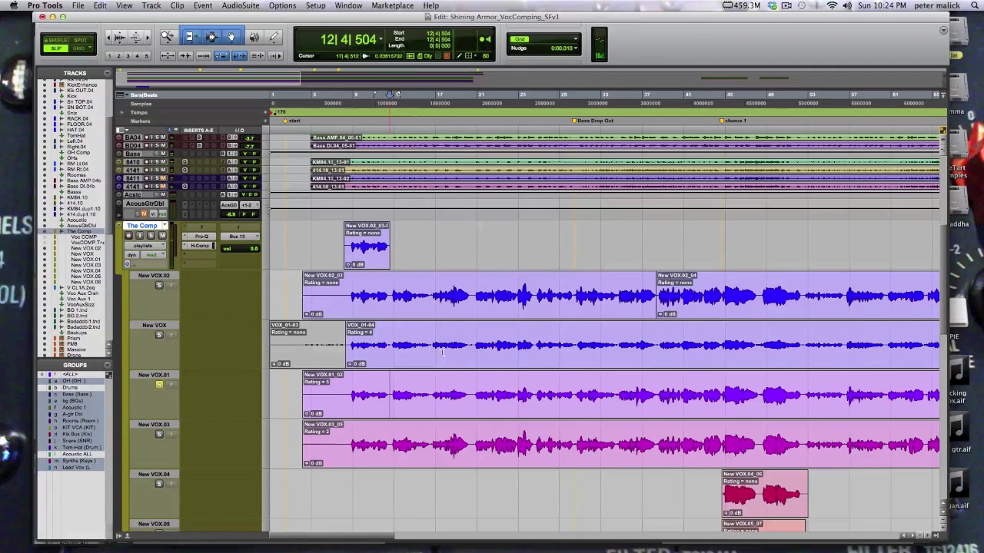
{"action": "left_click", "coordinate": [430, 393], "text": "shift"}
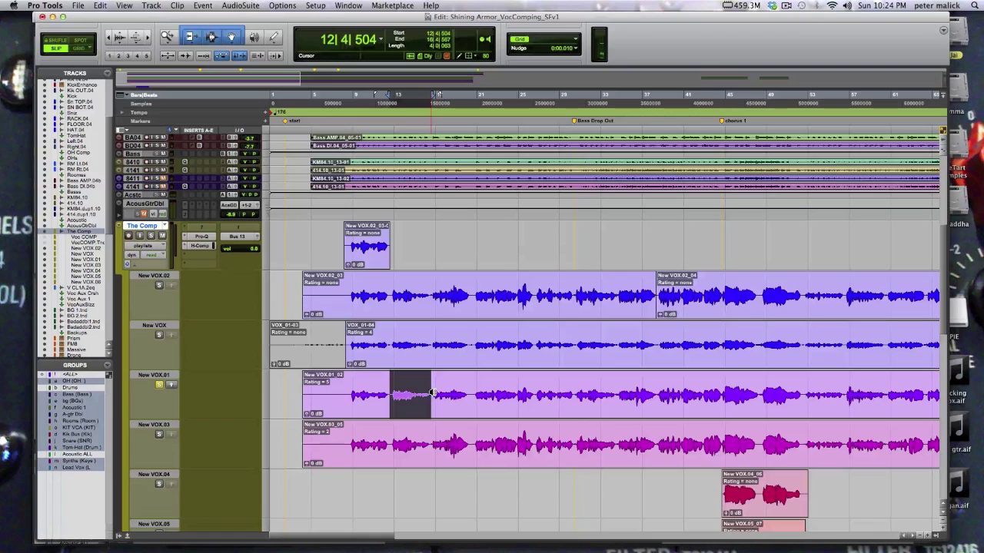
{"action": "key", "text": "alt+shift+Up"}
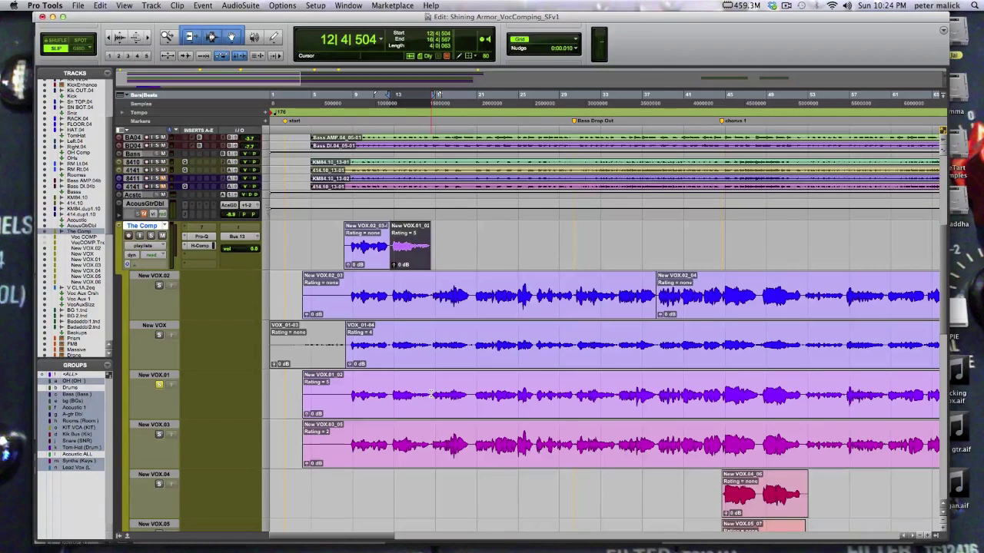